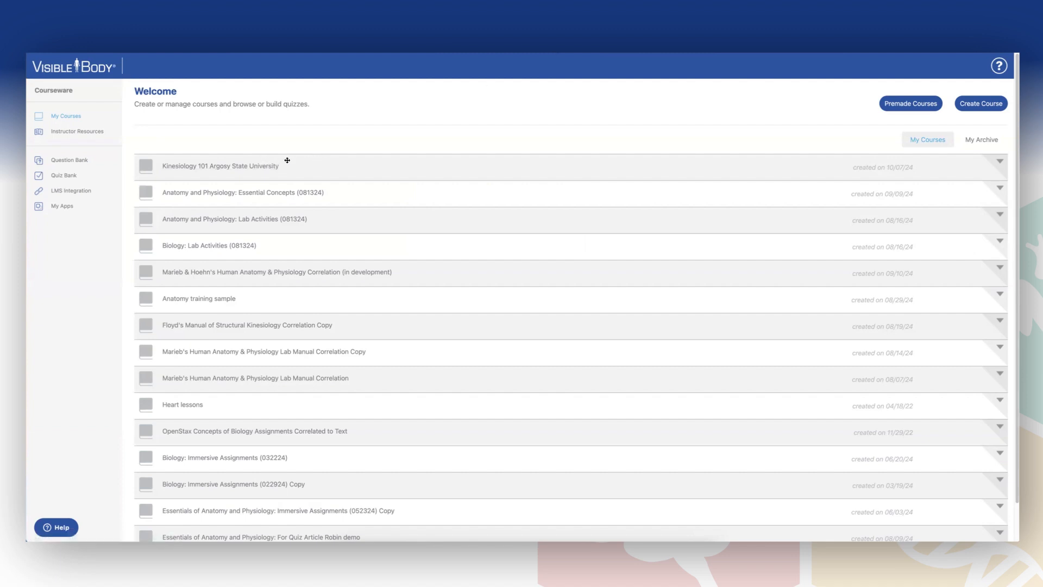
Step: Open the "16. Muscular System (part 3 of 3)" assignment from the A&P Units for Regional Chapters folder of the Kinesiology 101 Argosy State University course
left_click(179, 166)
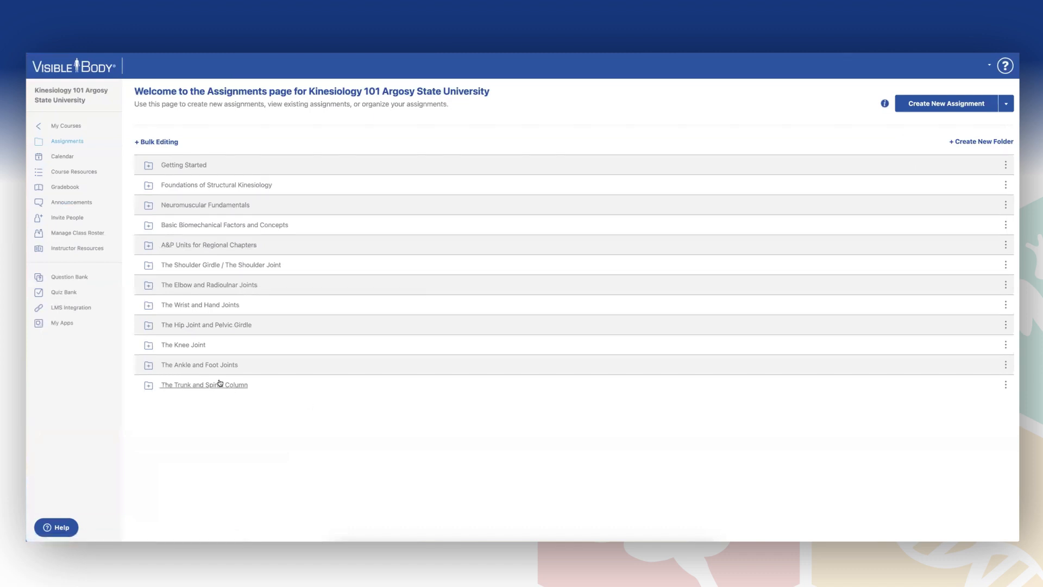
left_click(148, 367)
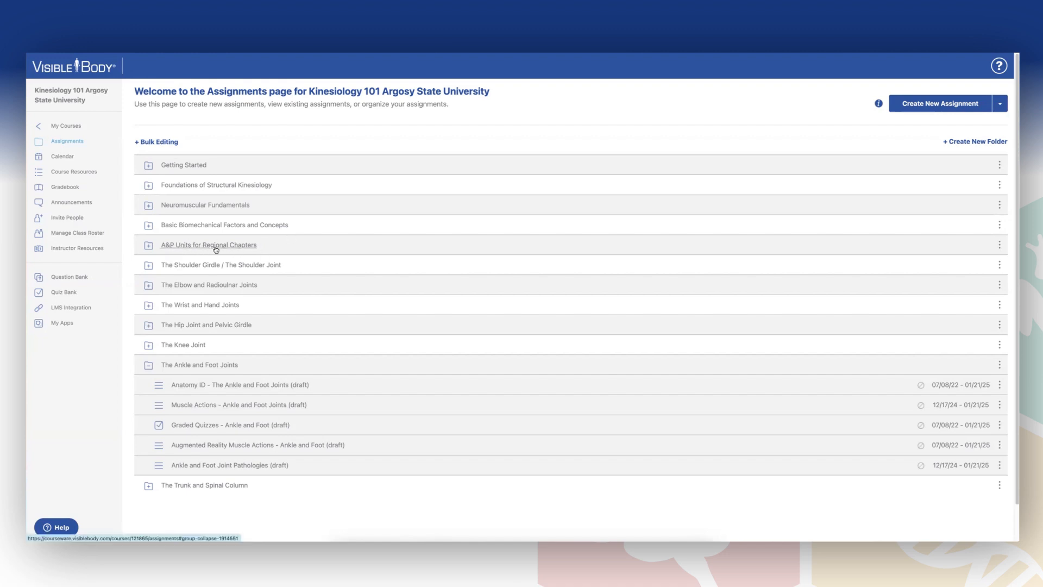
left_click(147, 248)
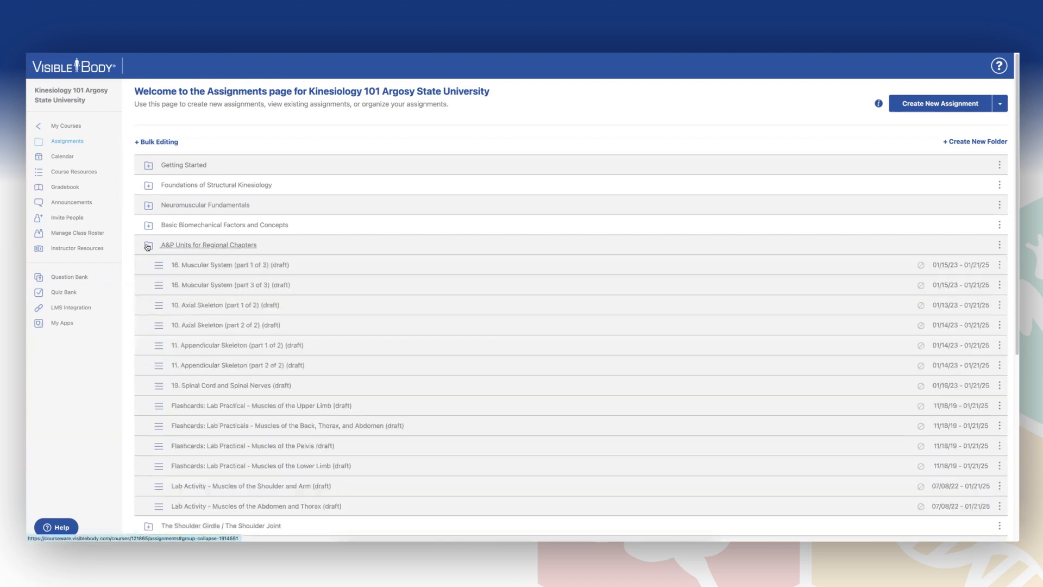
scroll(513, 253, "down", 2)
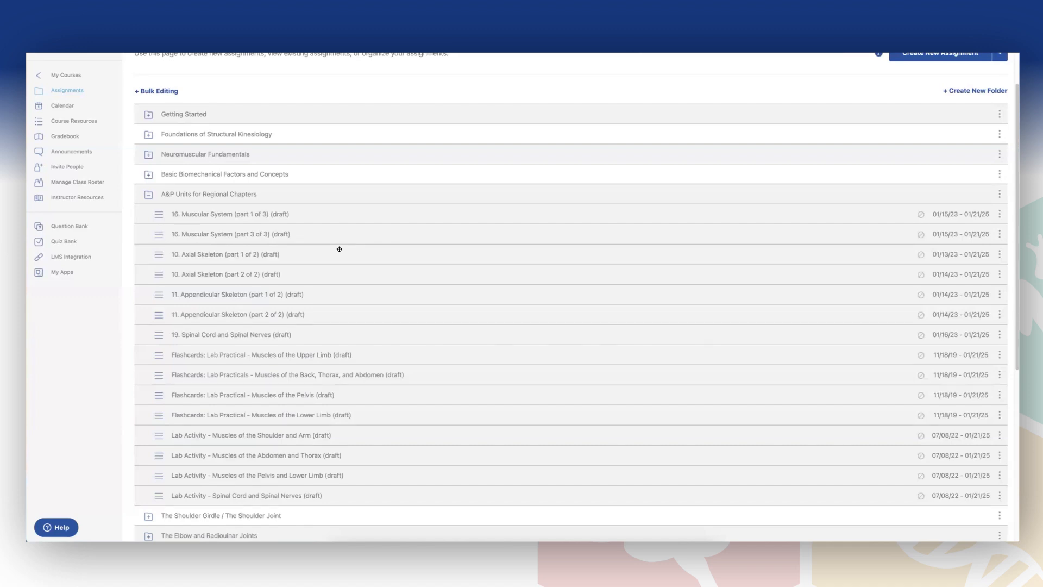
left_click(247, 235)
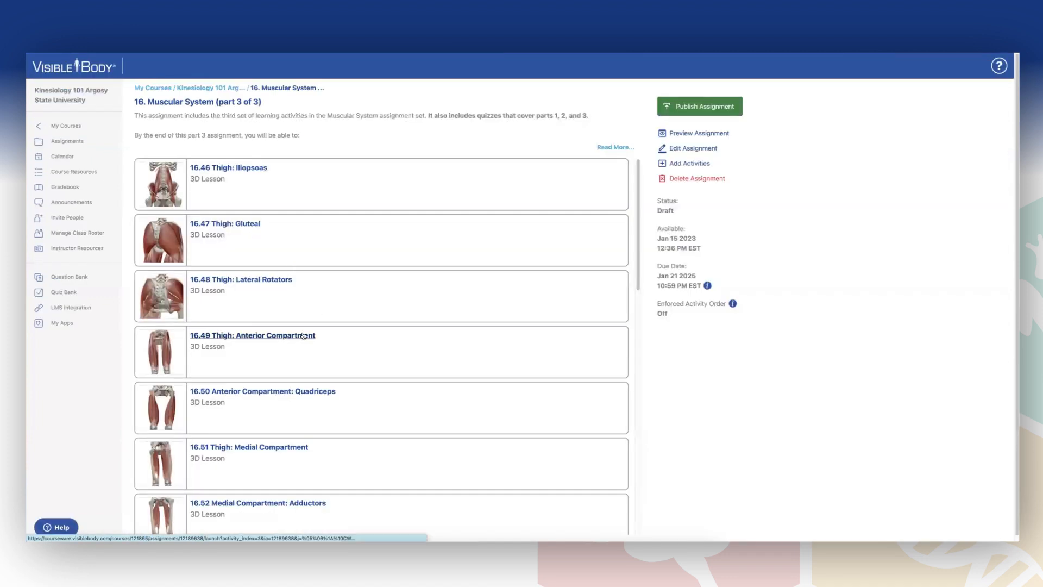
Step: Look through the assignment's 3D lessons and quizzes for the activities that cover the foot
scroll(303, 336, "down", 5)
scroll(304, 335, "down", 4)
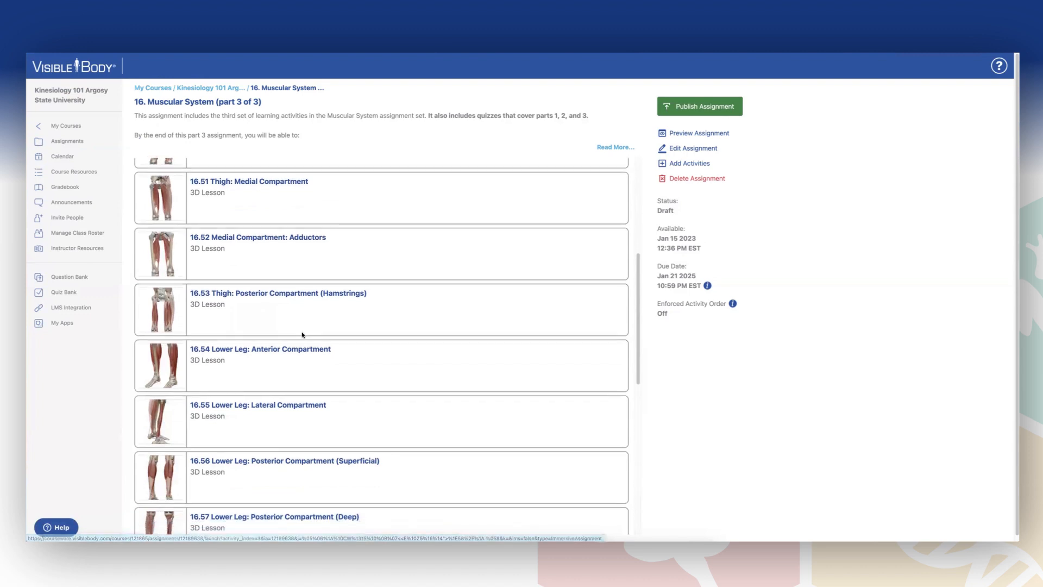
scroll(302, 335, "down", 4)
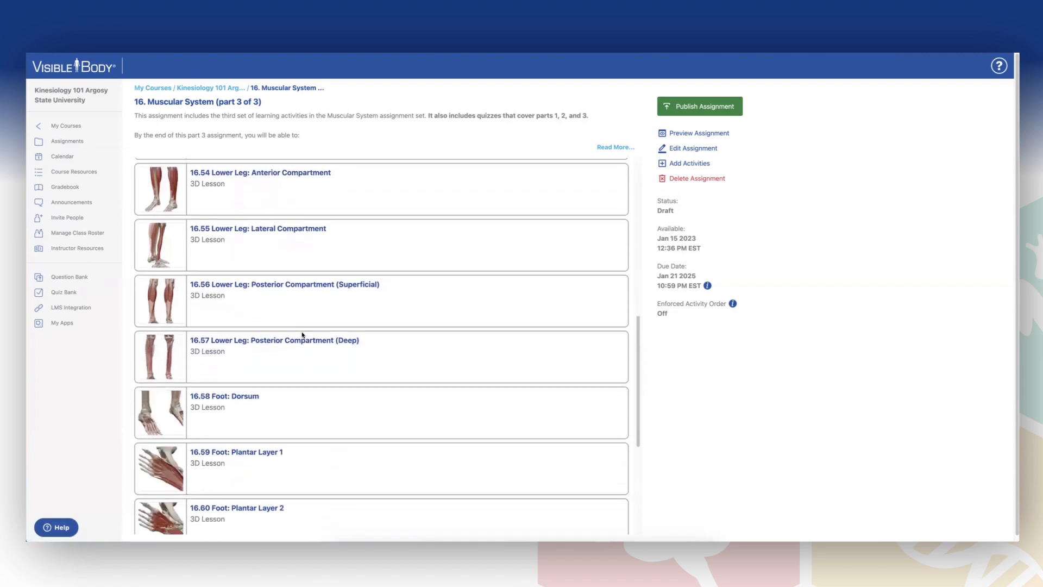
scroll(303, 335, "down", 1)
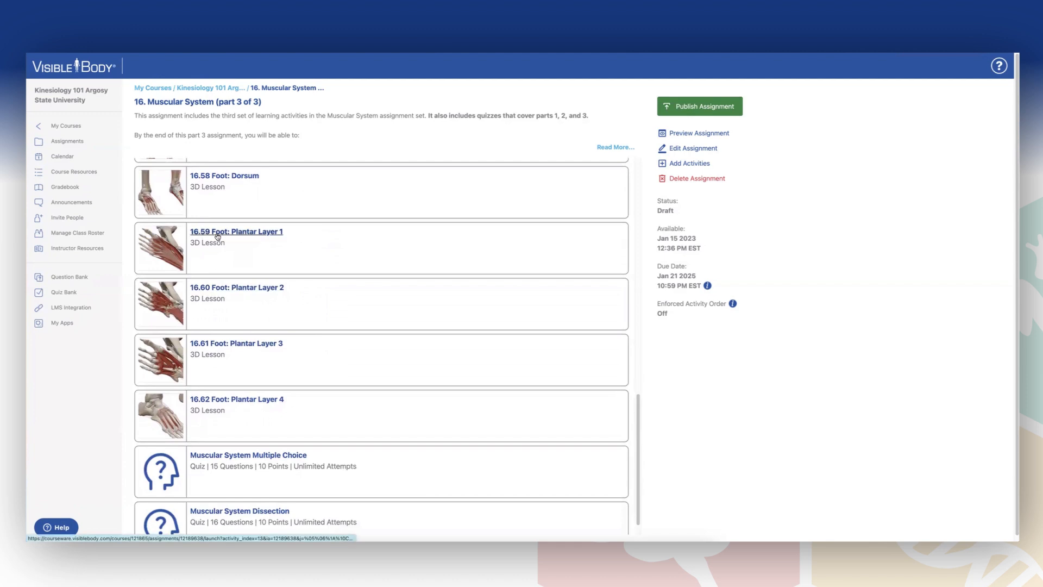
scroll(217, 236, "up", 2)
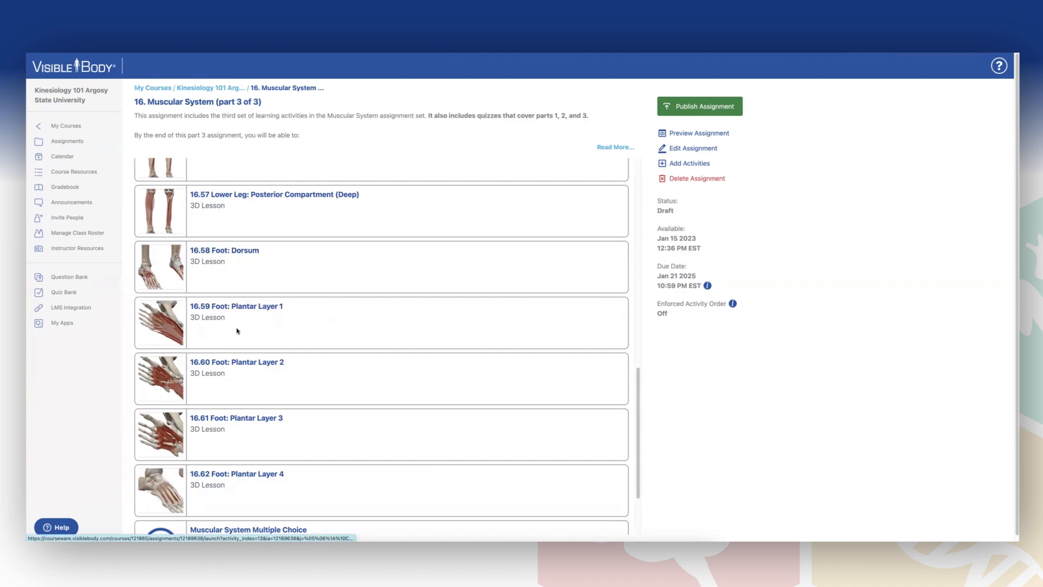
scroll(254, 397, "down", 1)
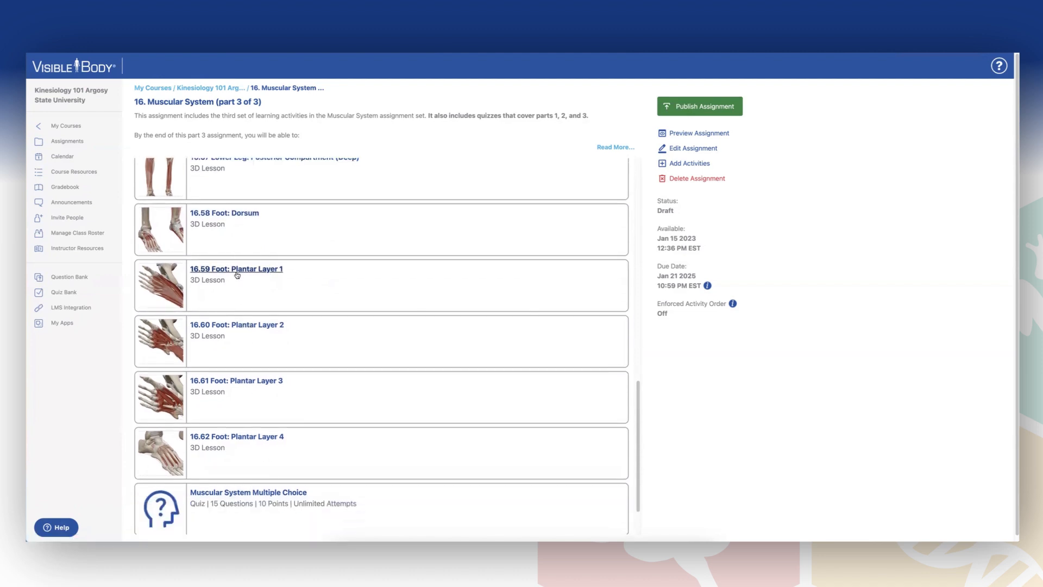
scroll(312, 398, "up", 10)
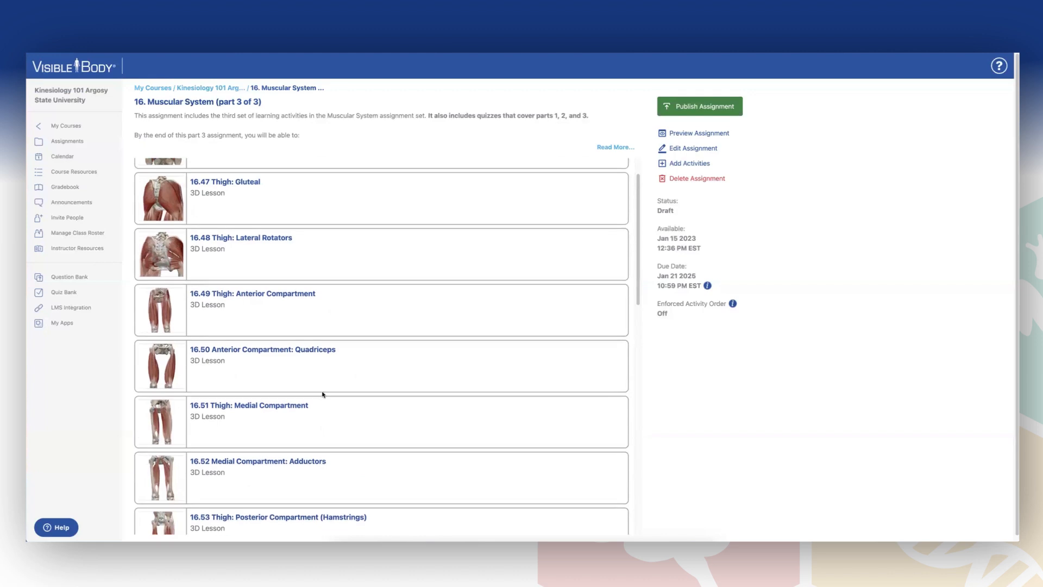
scroll(322, 394, "up", 1)
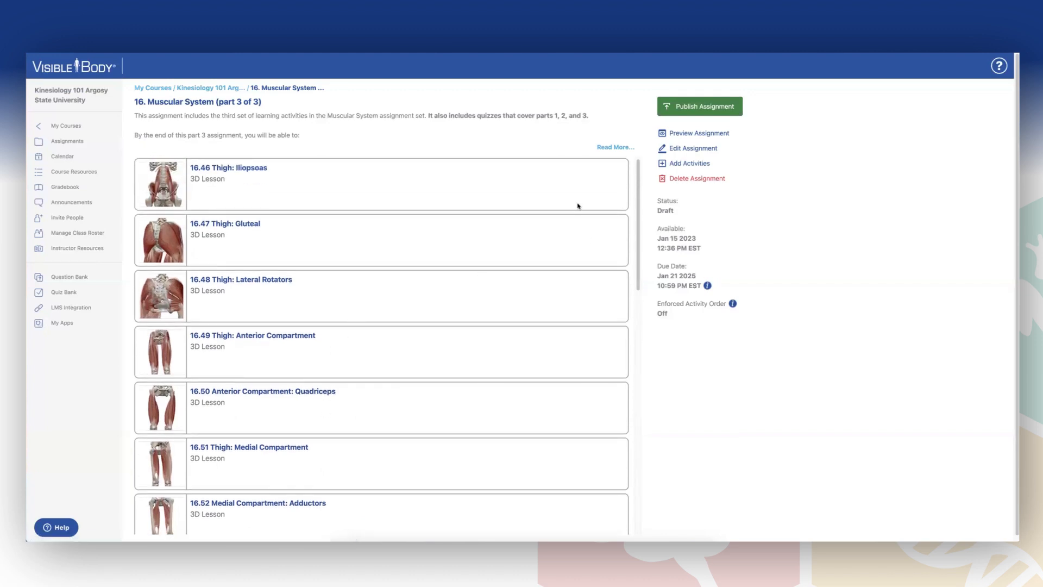
Step: Open the Muscular System (part 3 of 3) assignment for editing and review its list of activities
left_click(694, 148)
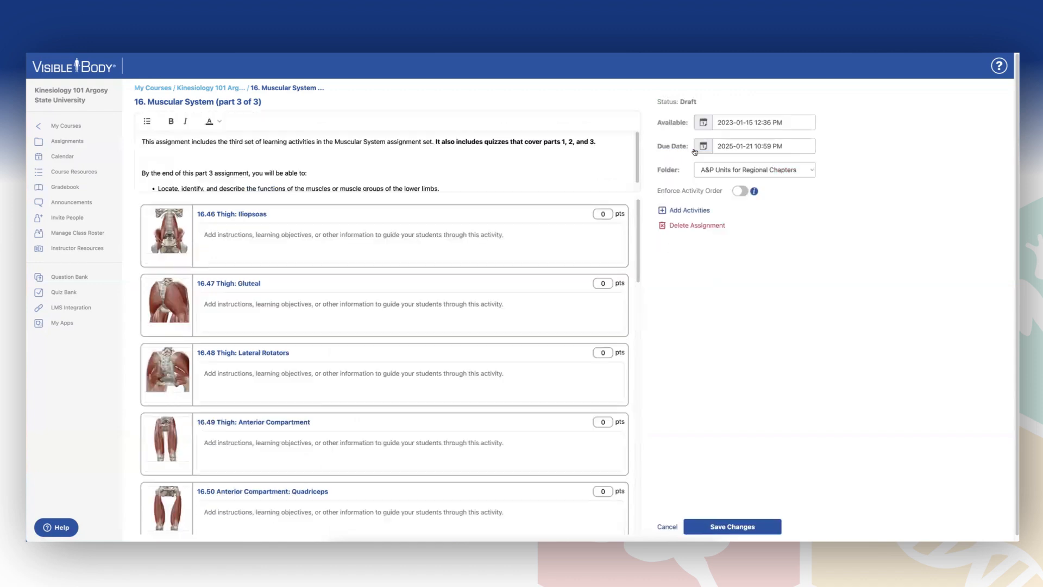
scroll(383, 287, "down", 5)
scroll(383, 287, "down", 7)
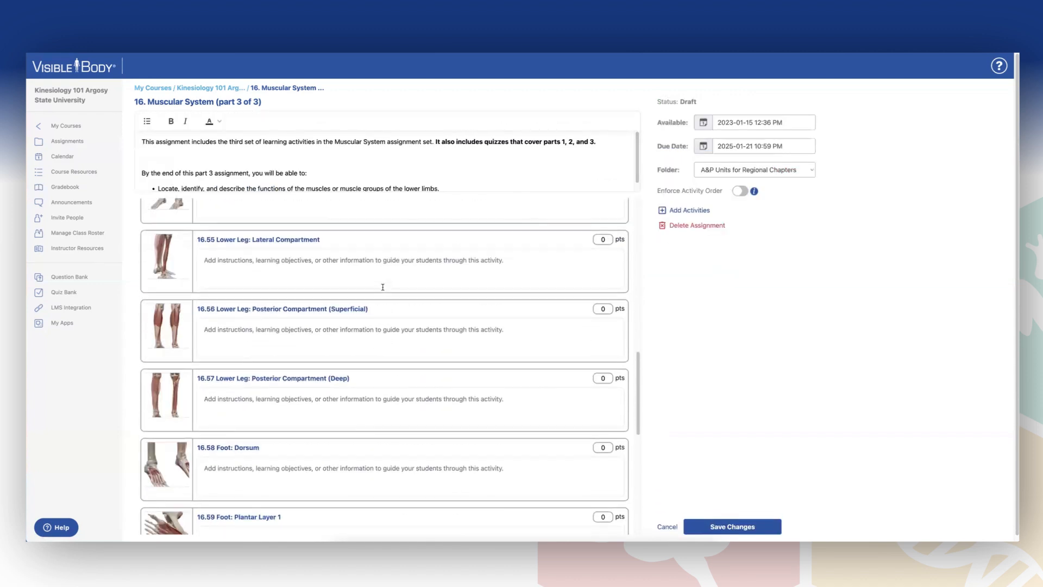
scroll(383, 286, "up", 10)
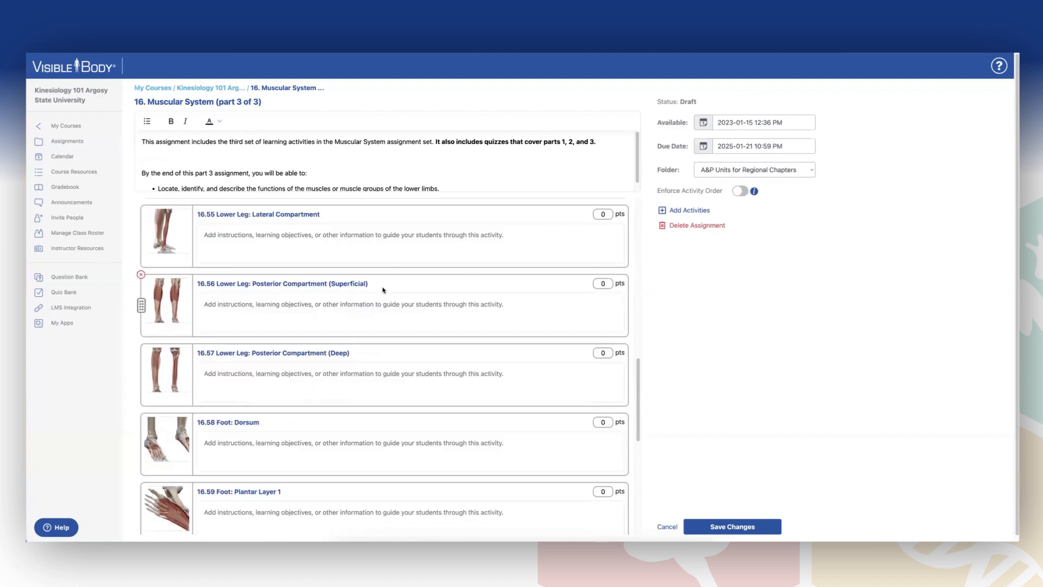
scroll(383, 290, "up", 2)
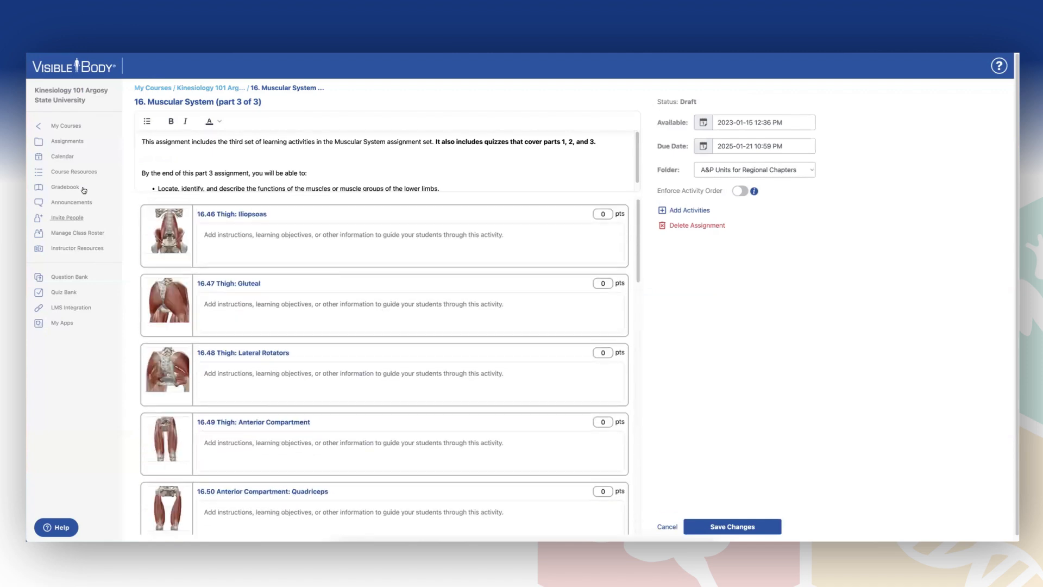
Step: Remove the thigh and lower leg lessons 16.46 through 16.57 from the assignment
left_click(141, 206)
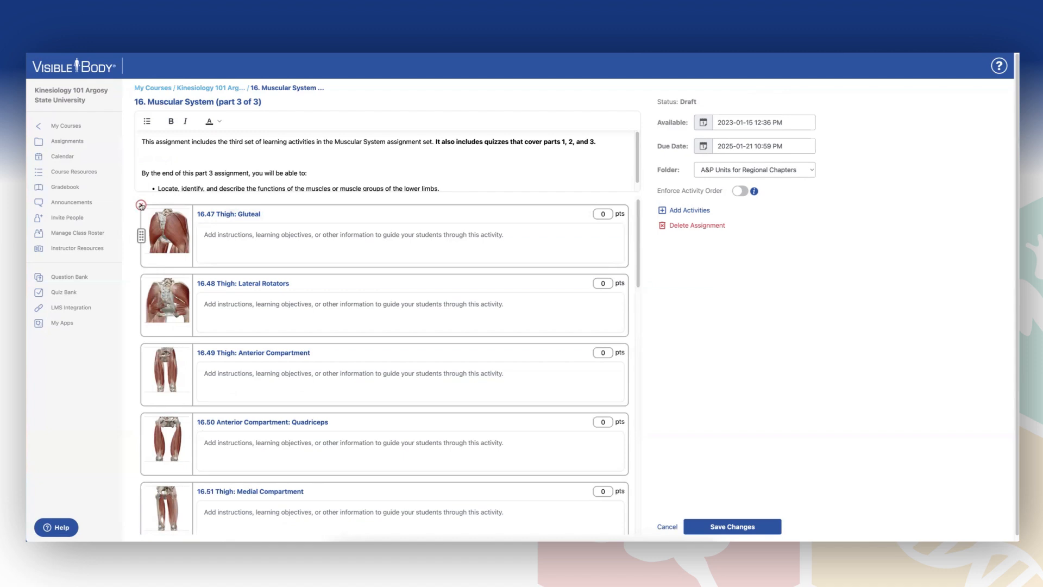
left_click(141, 206)
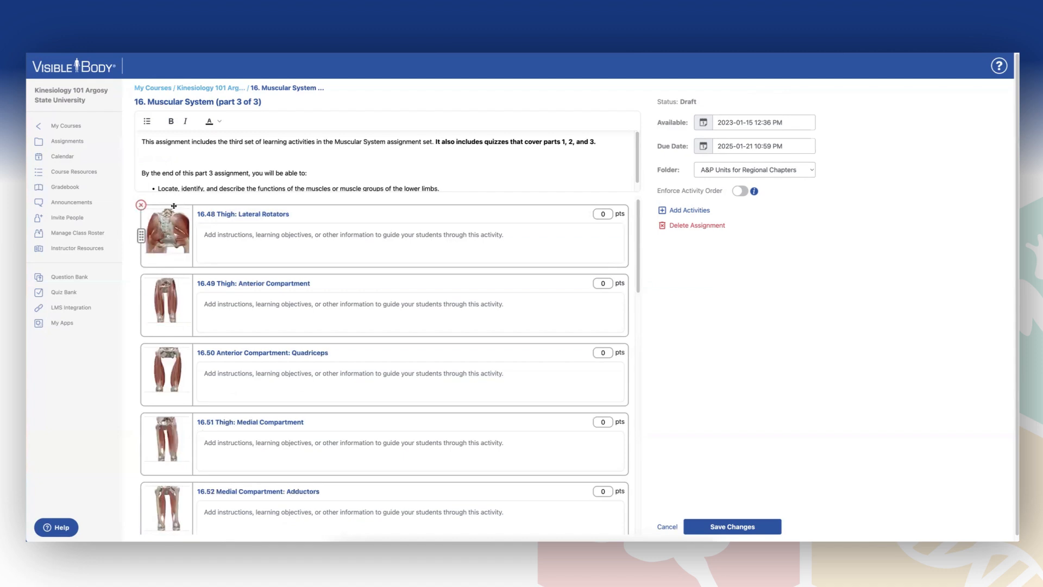
left_click(141, 206)
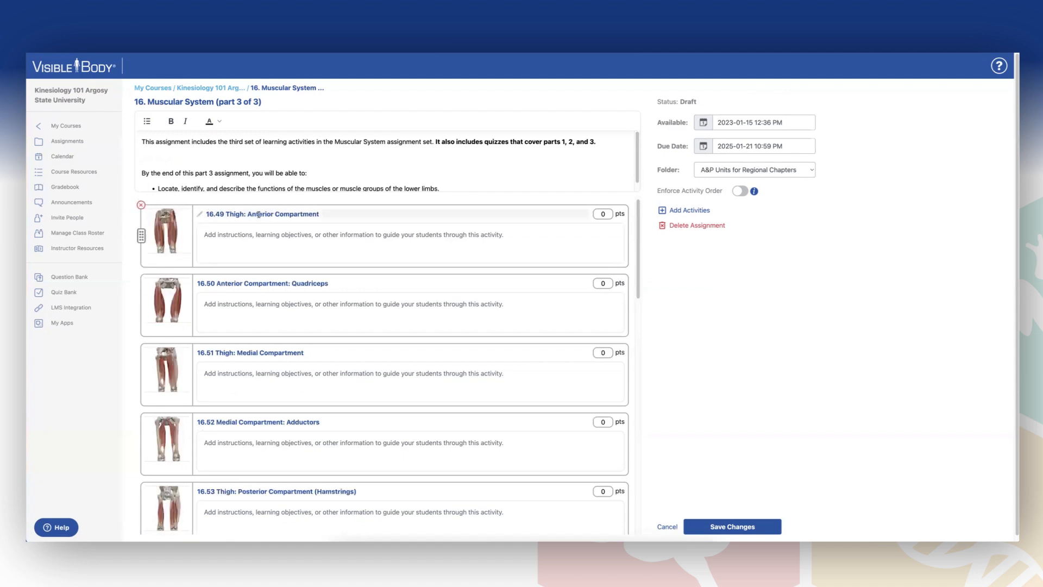
left_click(140, 206)
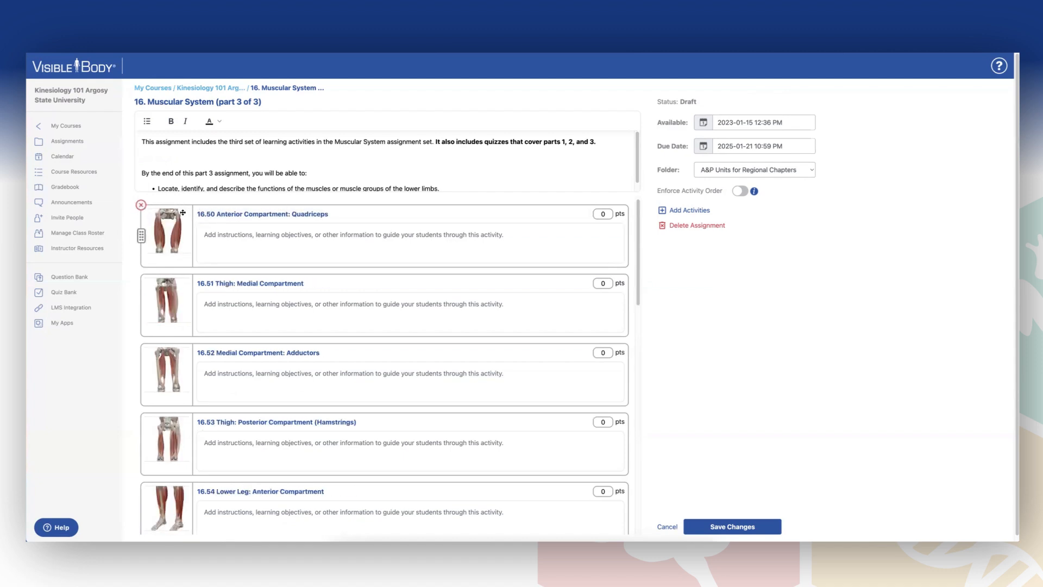
left_click(141, 206)
left_click(141, 205)
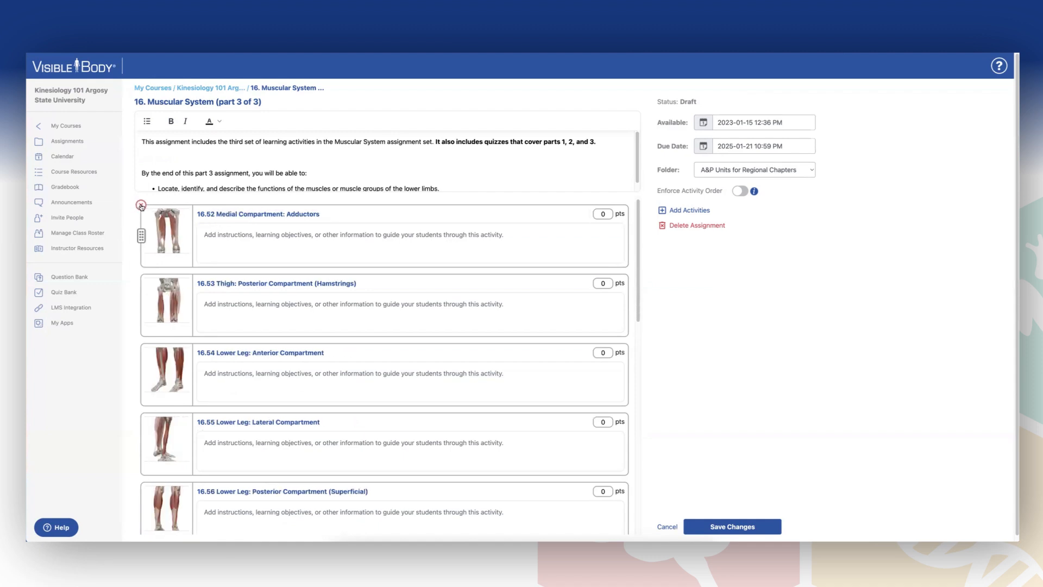
left_click(141, 206)
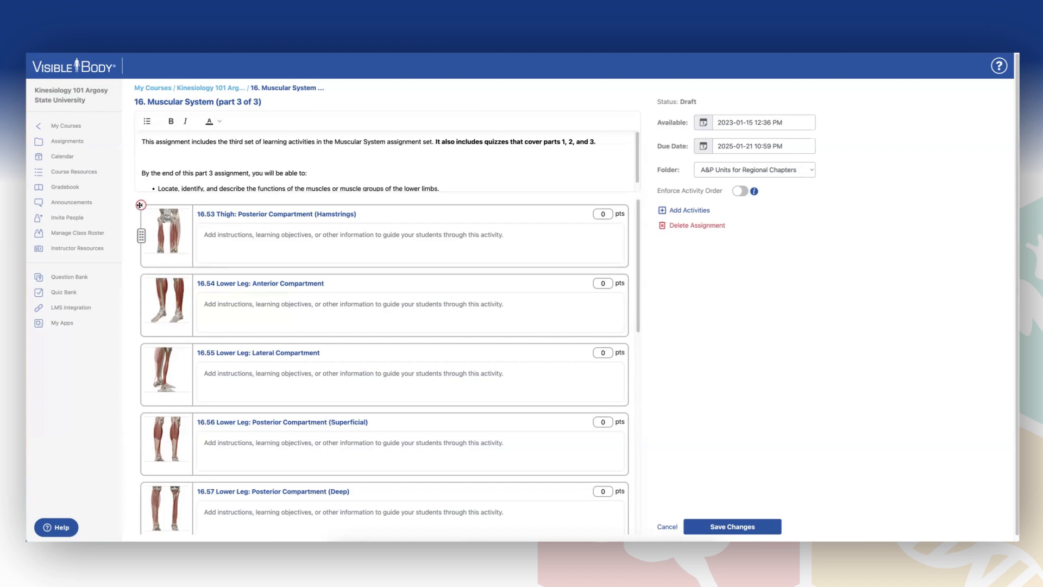
left_click(141, 206)
left_click(141, 205)
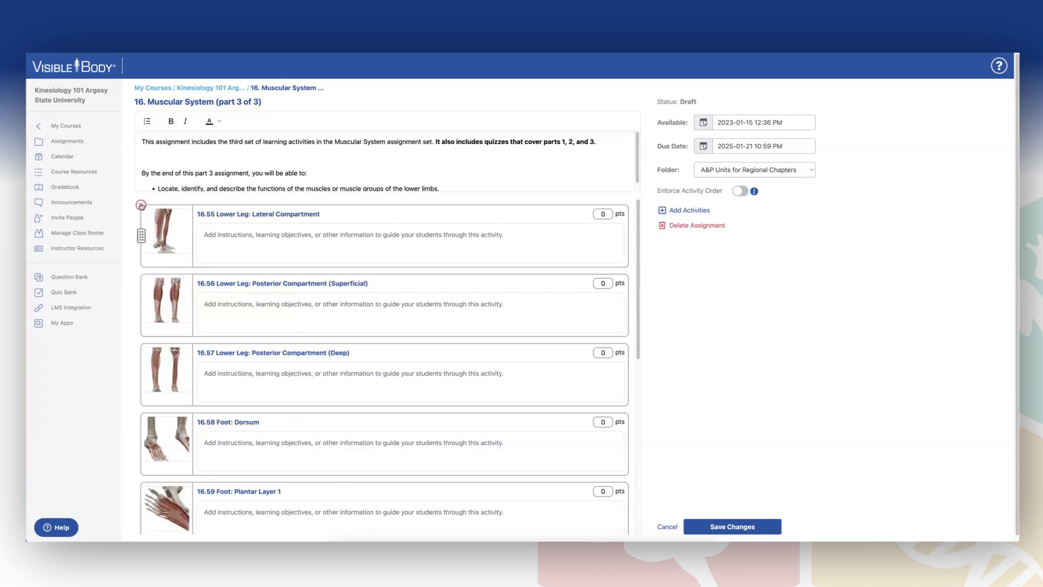
left_click(141, 206)
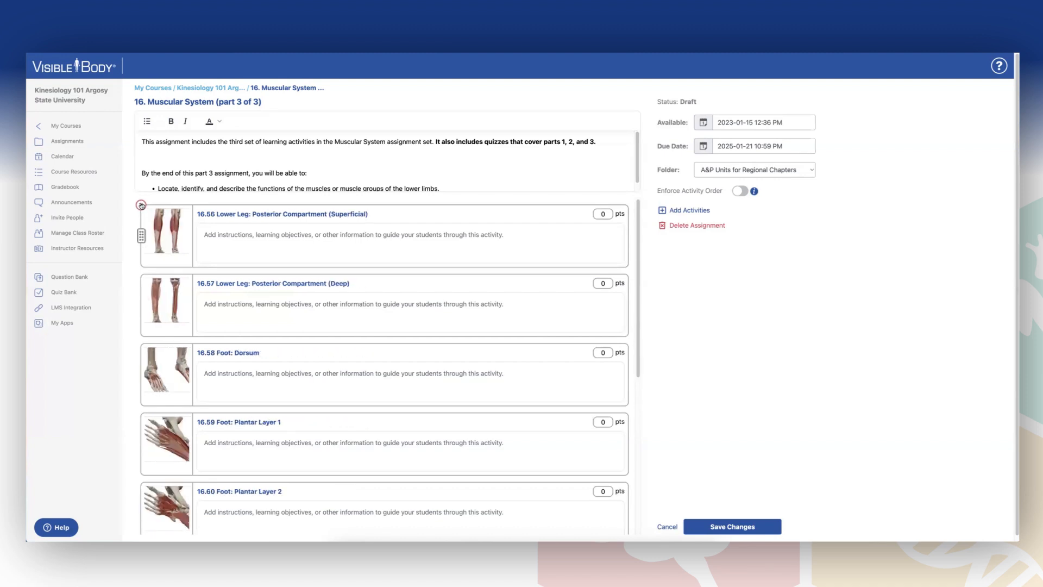
left_click(141, 205)
left_click(140, 205)
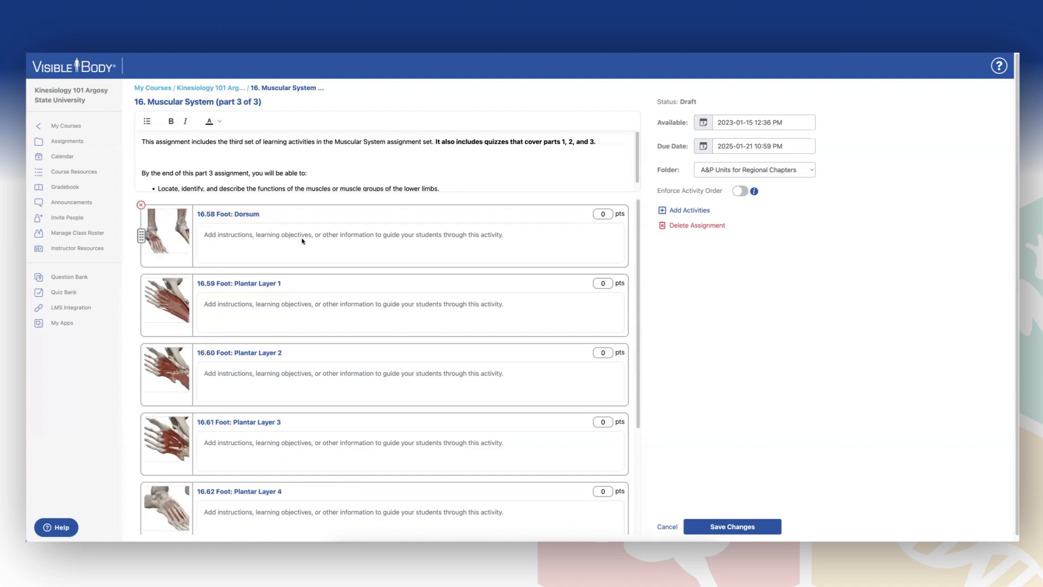
Step: Remove the Muscular System Multiple Choice and Muscular System Dissection quizzes from the assignment
scroll(366, 259, "down", 2)
scroll(366, 259, "down", 3)
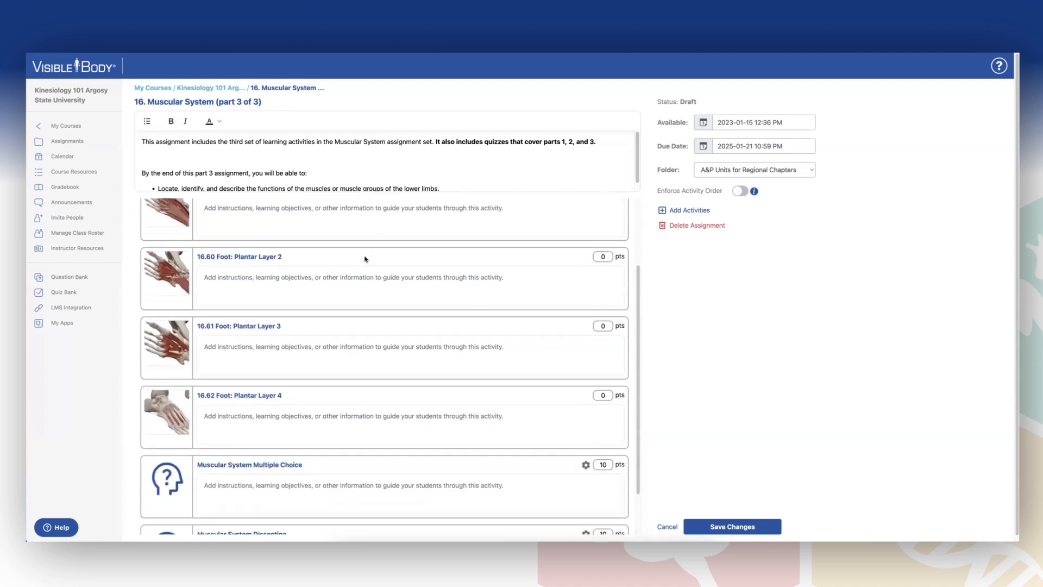
mouse_move(365, 259)
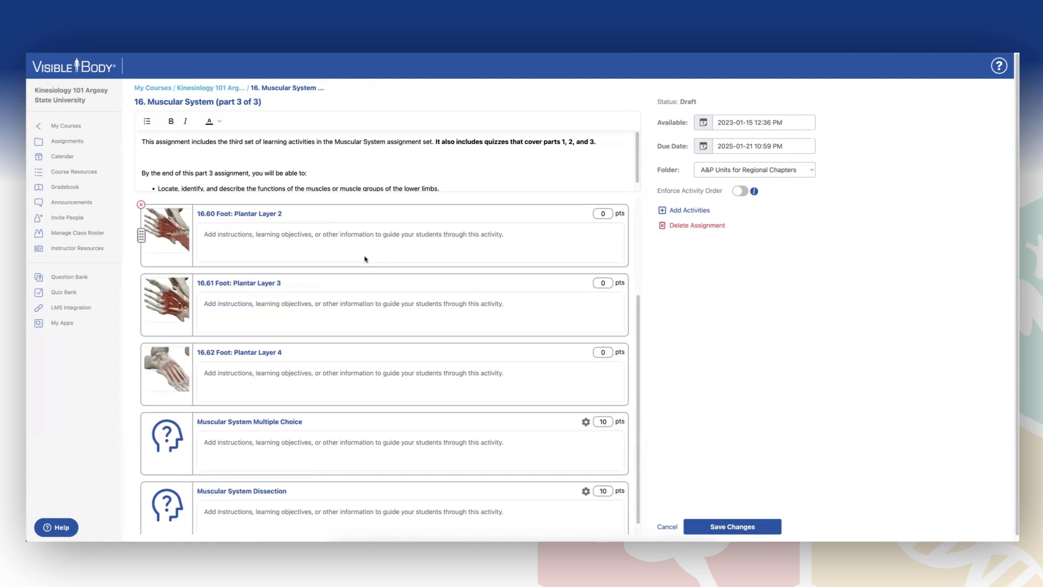
mouse_move(148, 413)
left_click(141, 414)
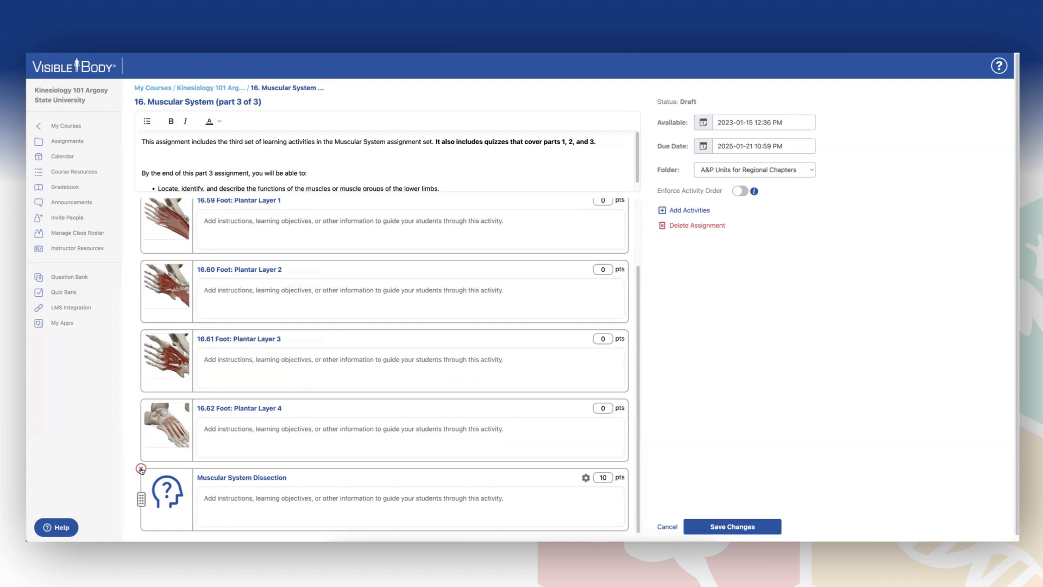
left_click(141, 469)
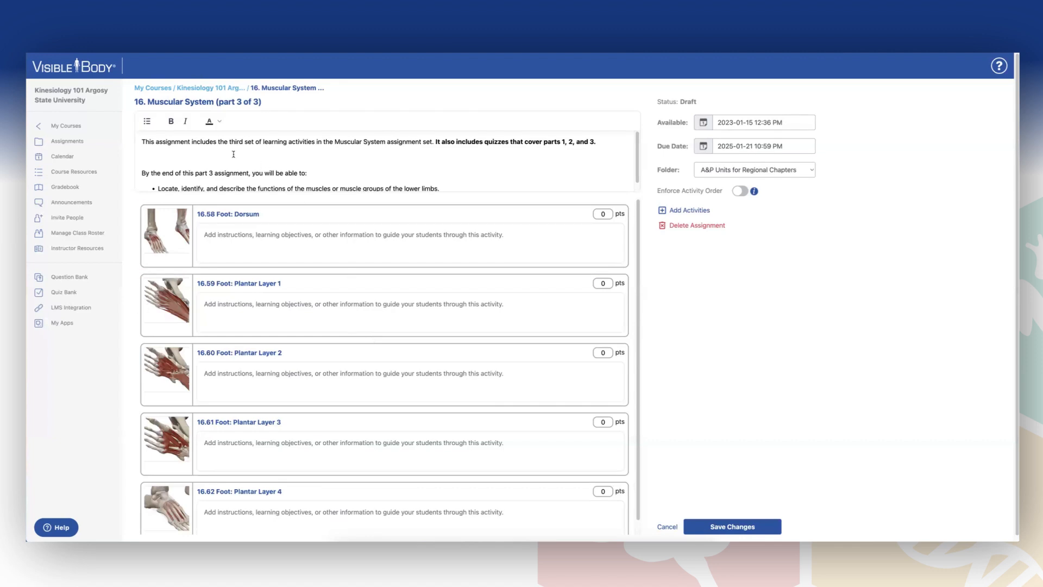
Step: Delete "part 3" from the "By the end of this part 3 assignment" line in the assignment description
scroll(396, 167, "down", 1)
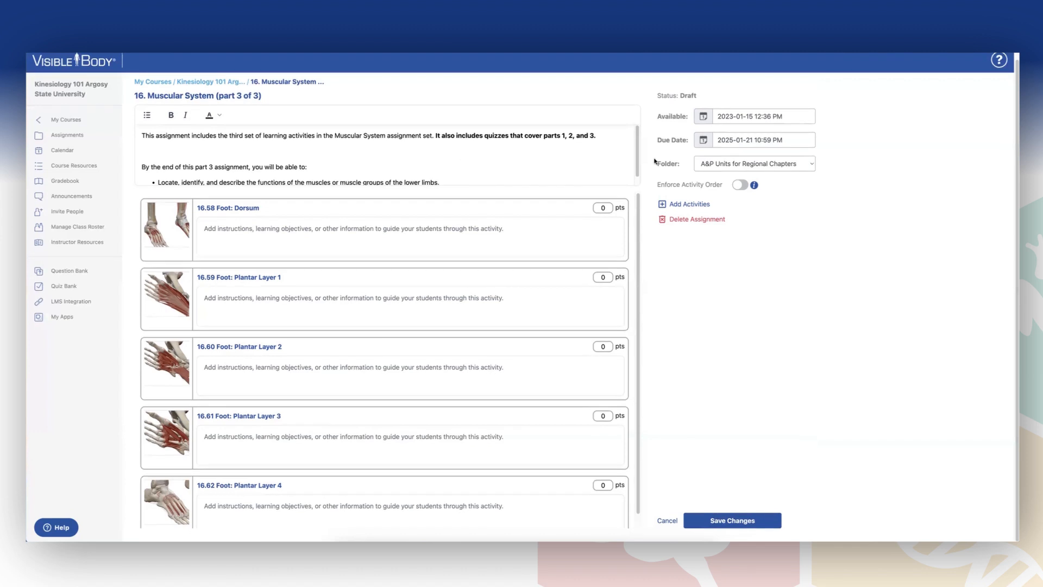
left_click(638, 143)
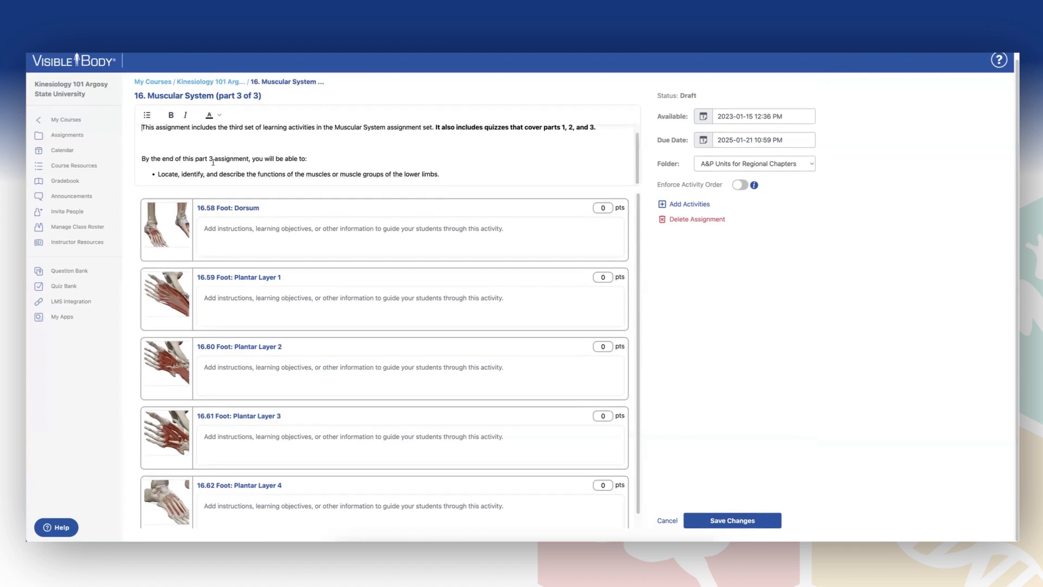
scroll(206, 167, "up", 1)
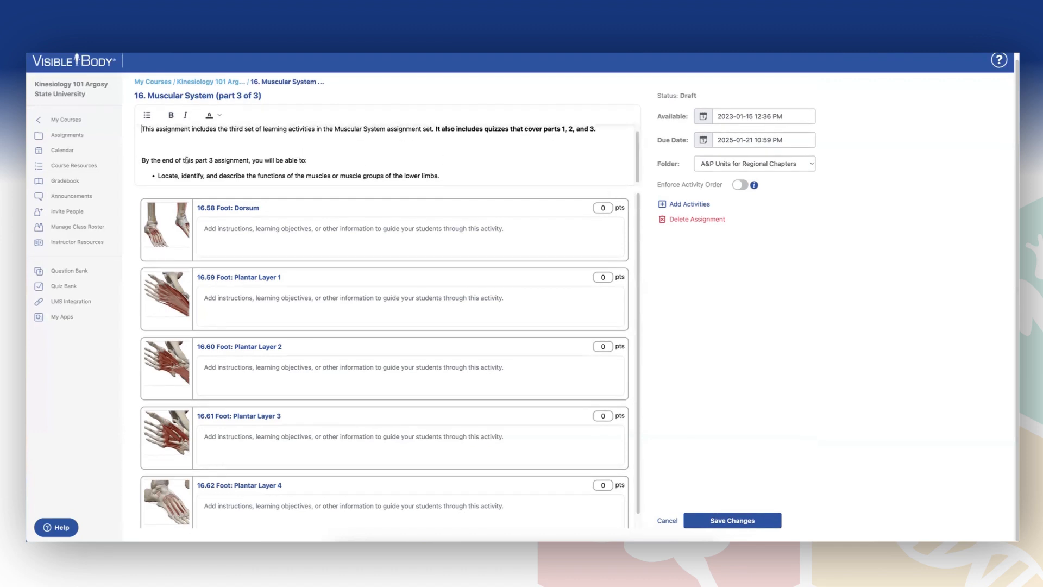
left_click_drag(195, 161, 212, 161)
key("BackSpace")
key("BackSpace")
Step: Replace "lower limbs" with "foot" in the description's learning objective bullet
left_click_drag(404, 176, 437, 176)
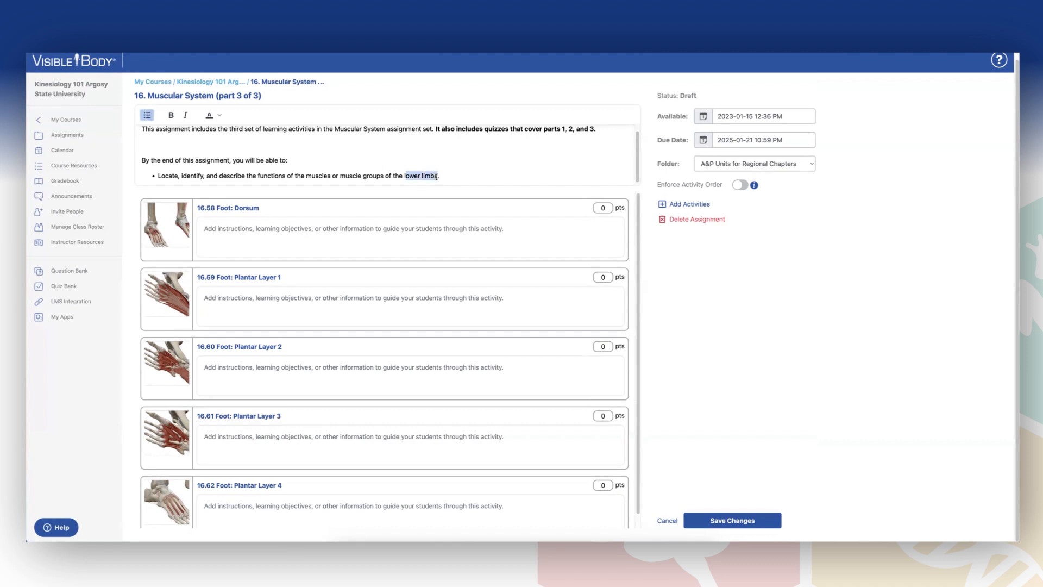
type("l")
type("foot")
Step: Delete the sentence "It also includes quizzes that cover parts 1, 2, and 3." and the blank line after it from the assignment description
scroll(454, 154, "up", 1)
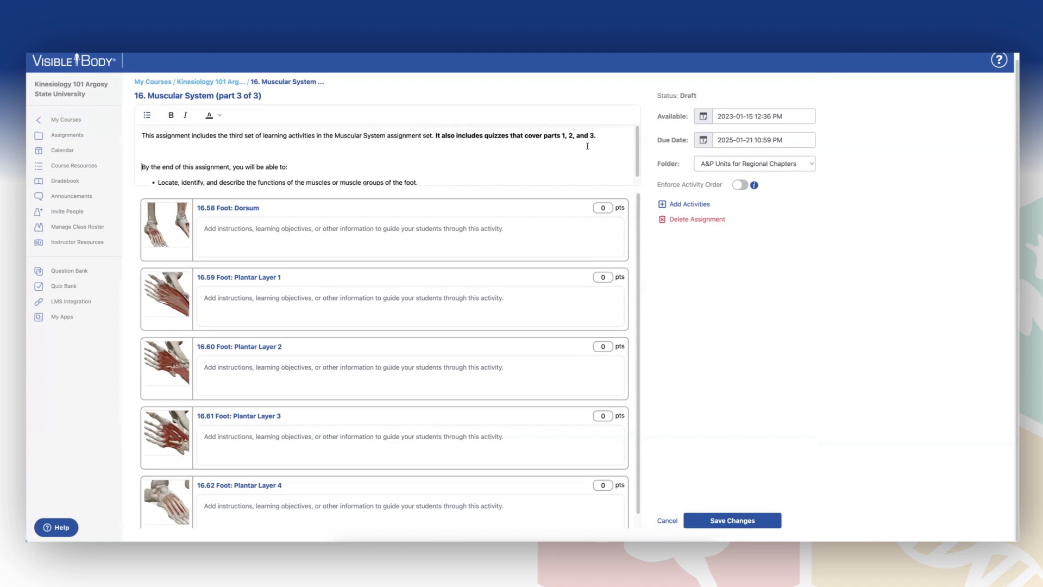
left_click_drag(600, 136, 436, 137)
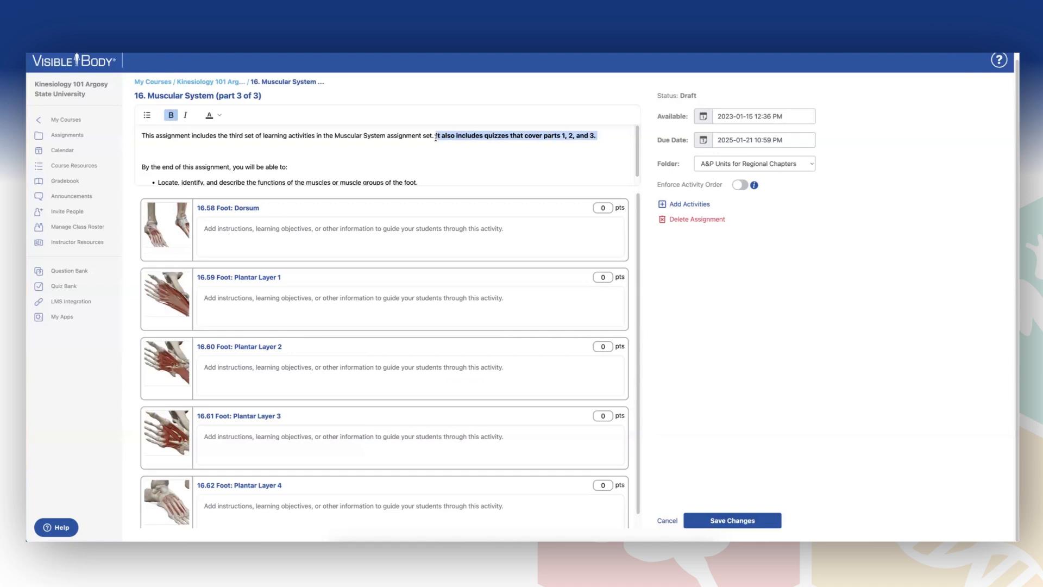
key("BackSpace")
key("Delete")
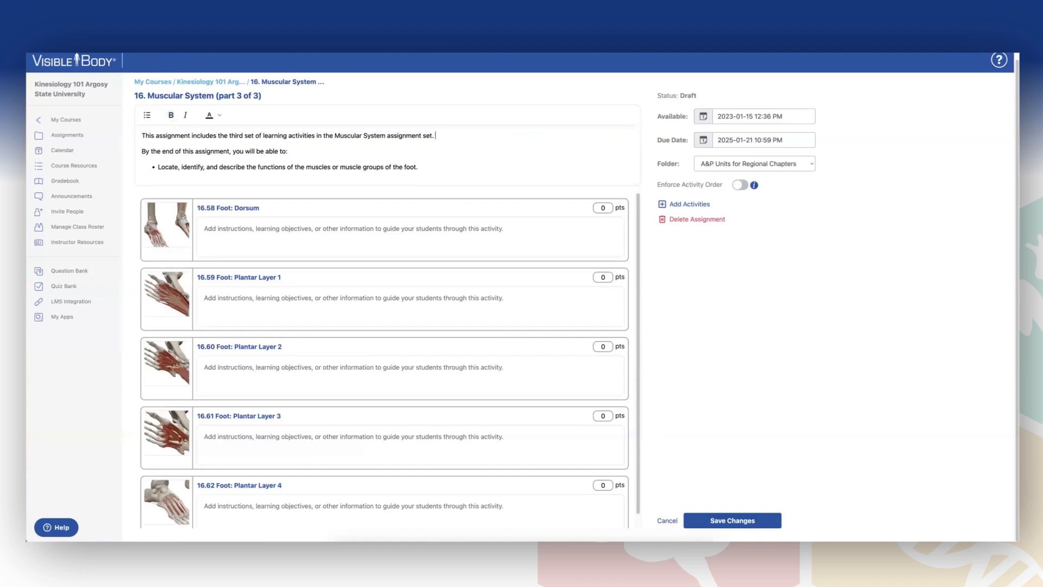
Step: Rename the assignment as "Muscles of the foot"
left_click(187, 96)
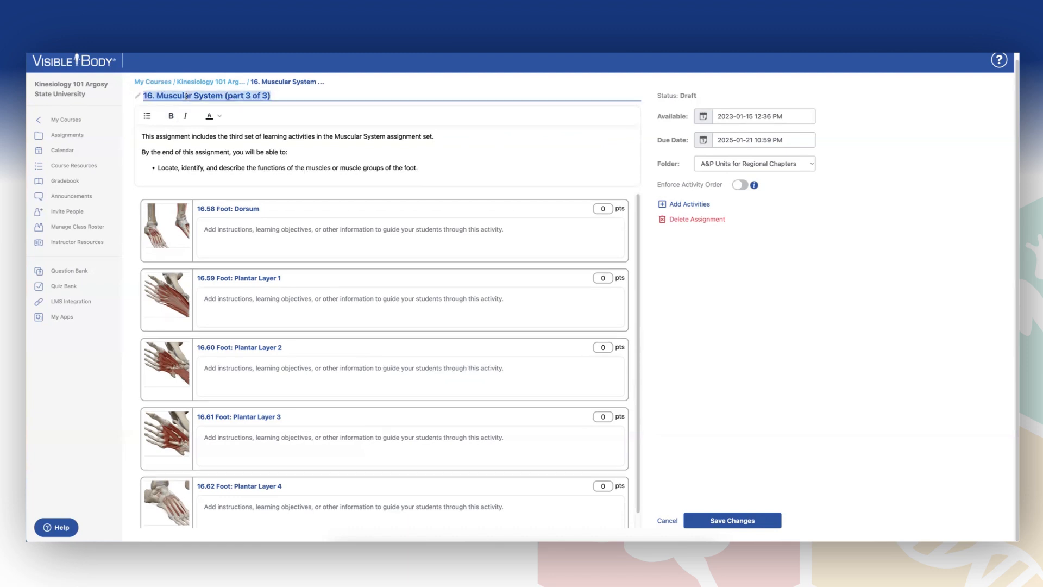
left_click(195, 99)
left_click_drag(157, 97, 283, 96)
key("alt+shift+Left")
type("Muscles")
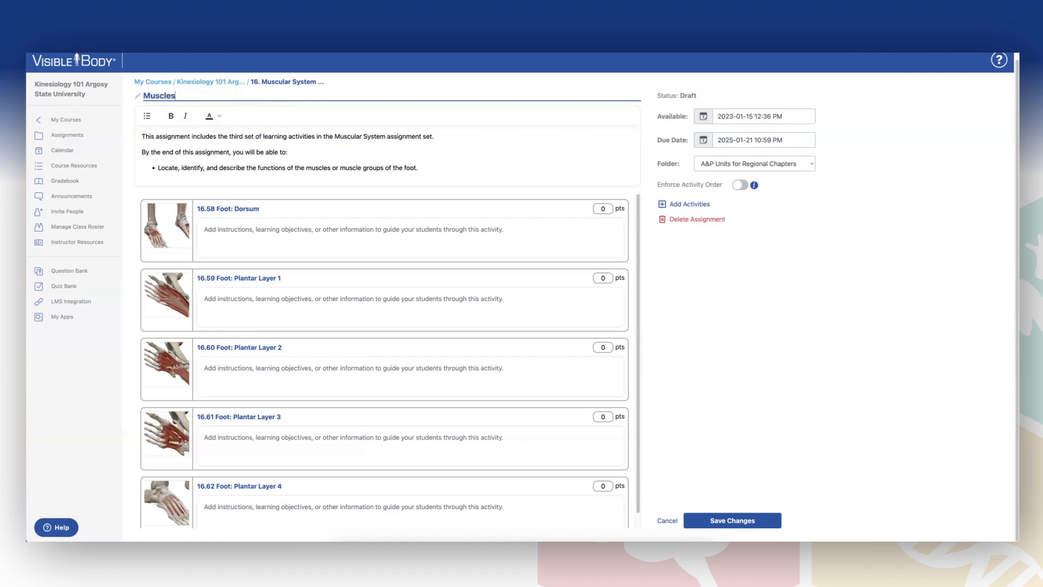
type(" of the foot")
left_click(453, 159)
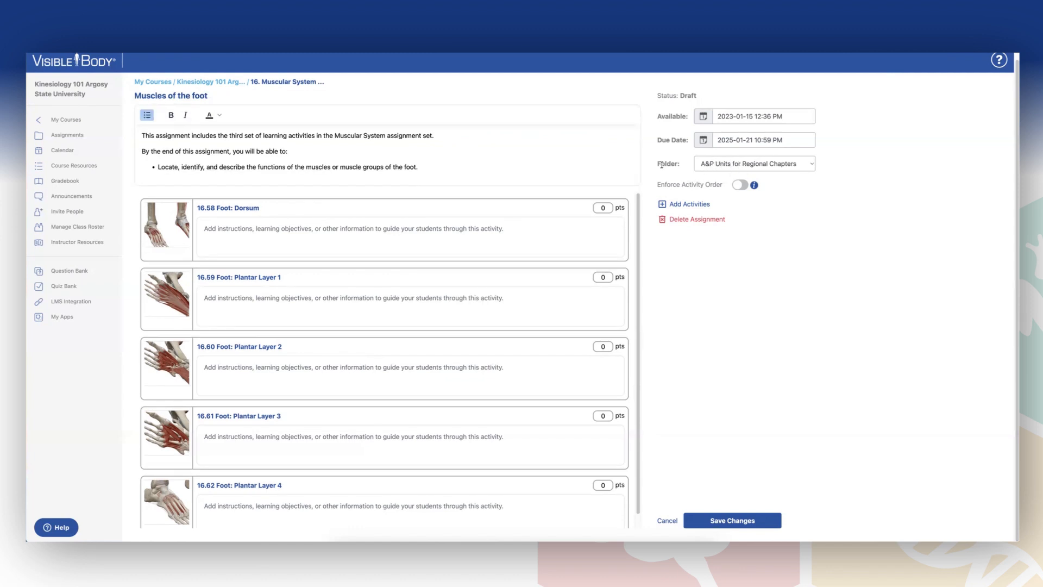
Step: Assign the assignment to The Ankle and Foot Joints folder and save the changes
left_click(717, 166)
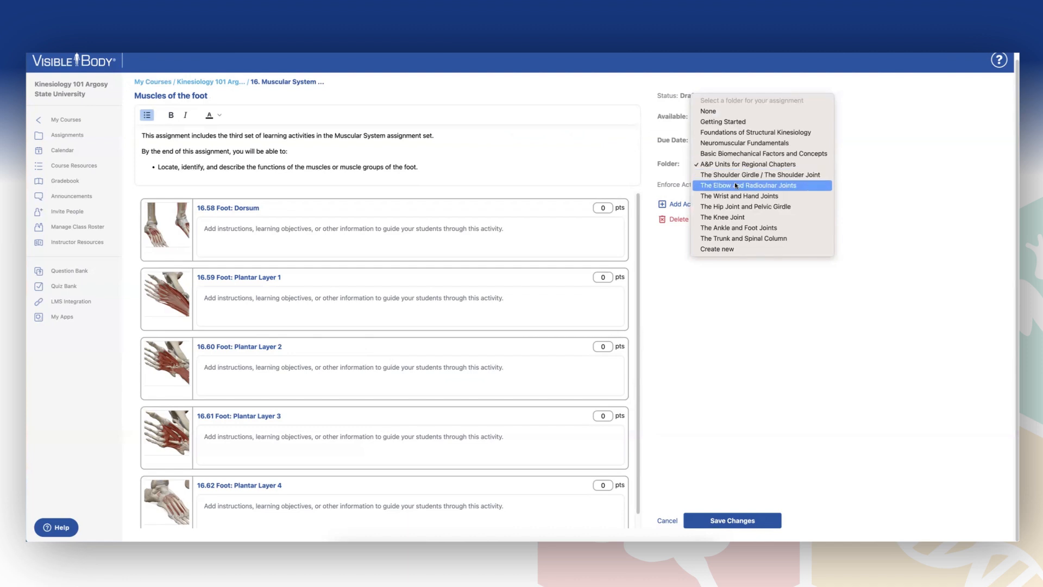
left_click(739, 228)
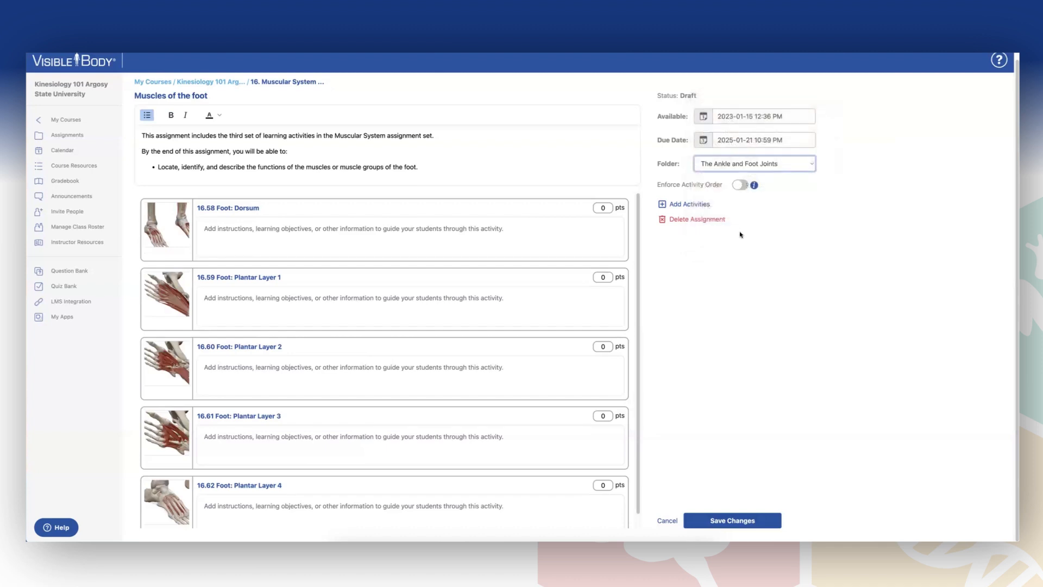
left_click(734, 521)
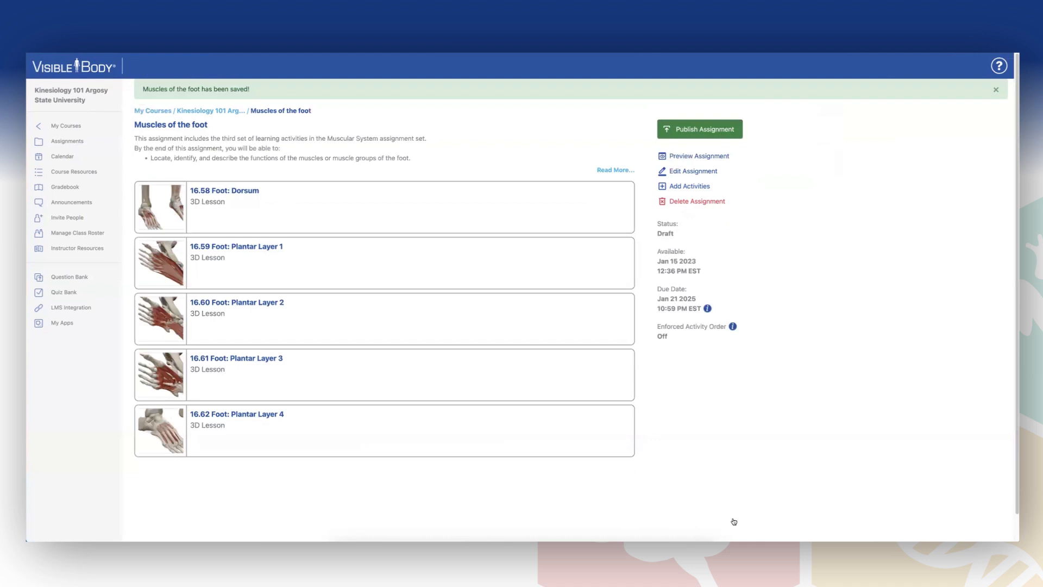
Step: In the course's assignments list, collapse A&P Units for Regional Chapters and move Muscle Actions above Anatomy ID in The Ankle and Foot Joints folder
left_click(64, 143)
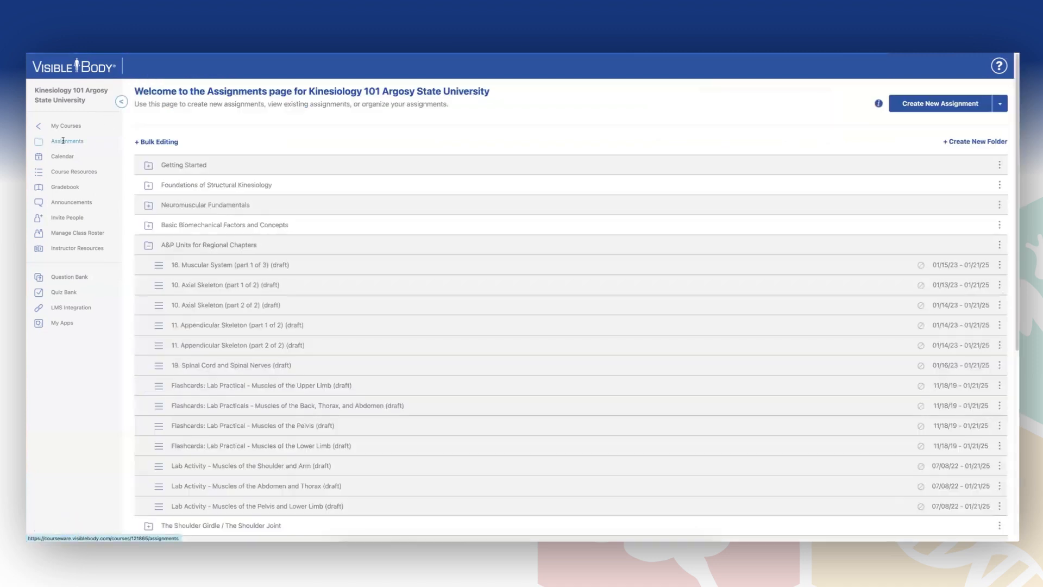
left_click(149, 247)
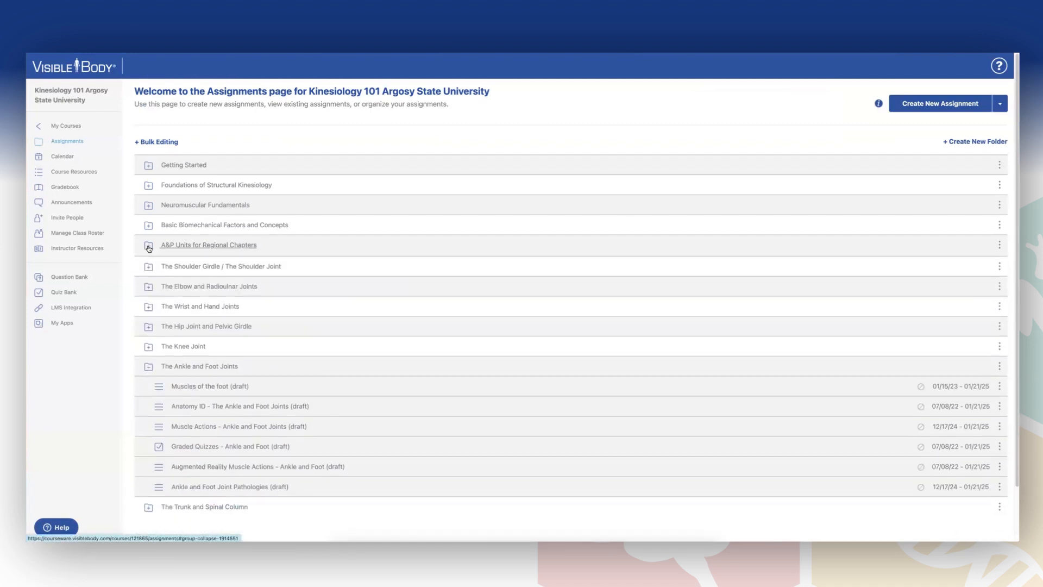
scroll(293, 314, "down", 1)
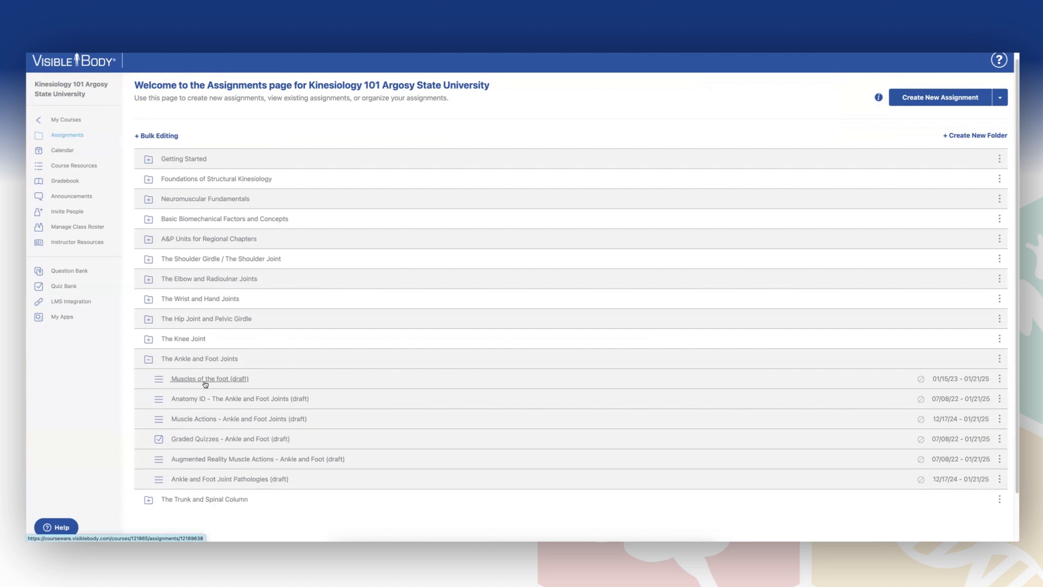
mouse_move(273, 376)
left_mouse_down()
mouse_move(272, 399)
mouse_move(273, 367)
mouse_move(275, 405)
mouse_move(277, 363)
left_mouse_up()
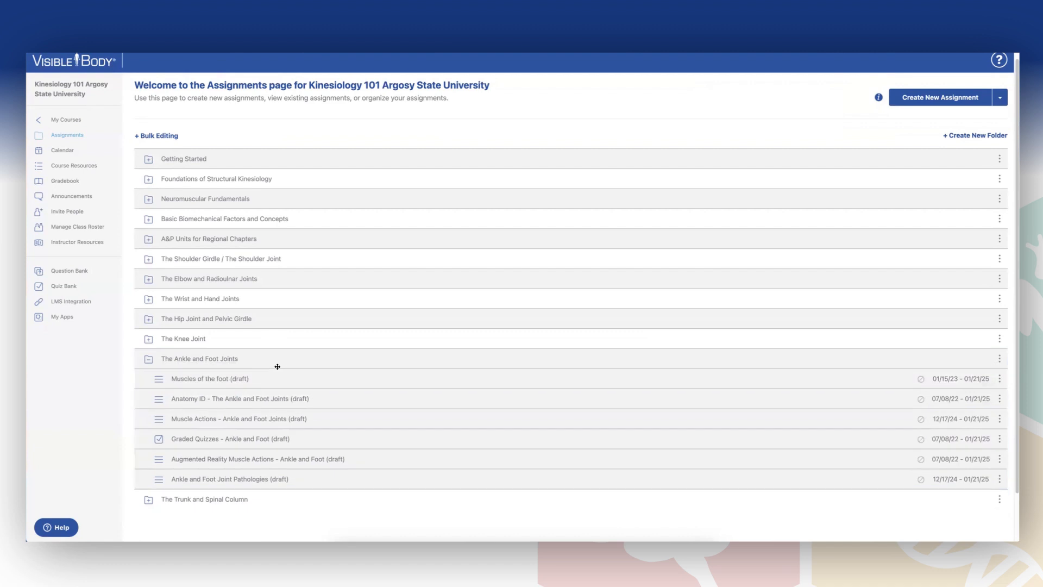
left_click_drag(337, 417, 342, 386)
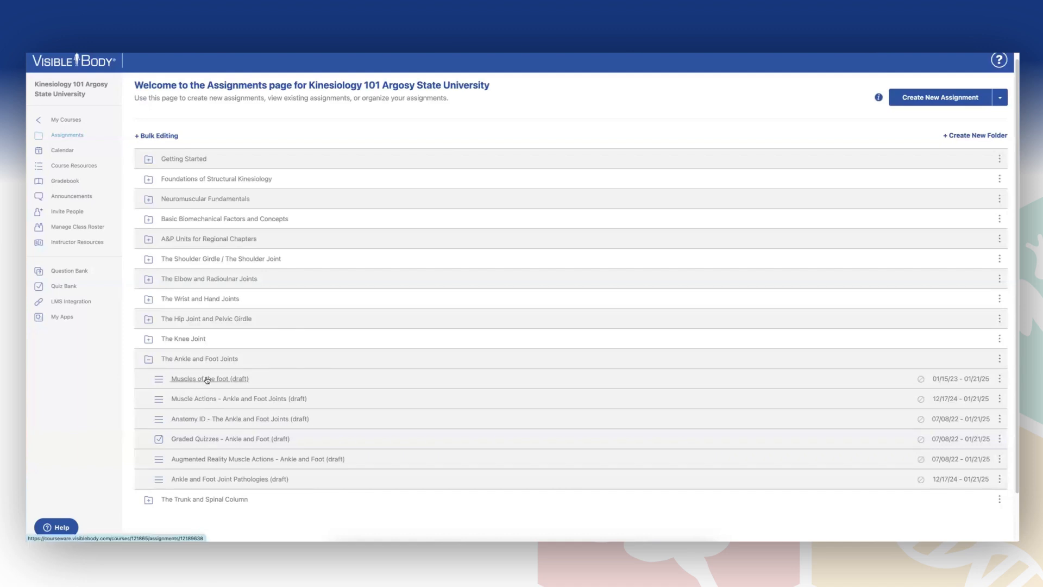
Step: Collapse The Ankle and Foot Joints folder, and view the contents of the A&P Units for Regional Chapters folder before closing it again
left_click(149, 361)
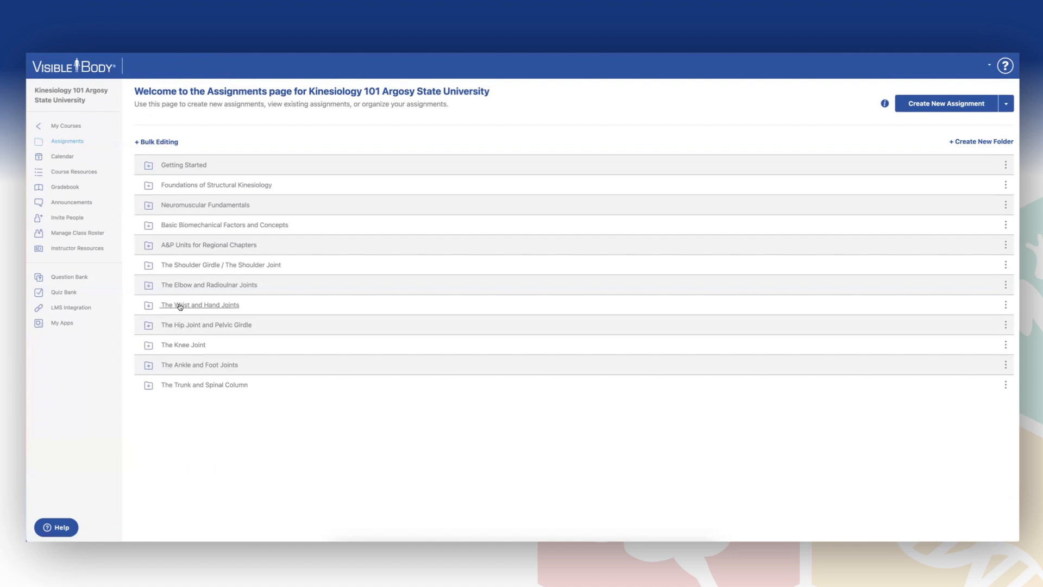
left_click(148, 246)
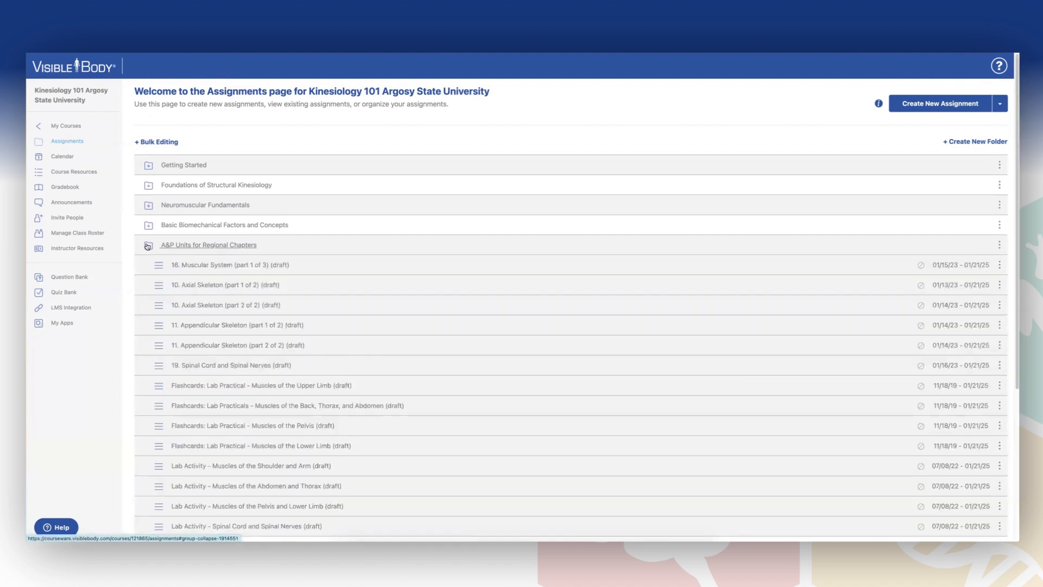
left_click(147, 246)
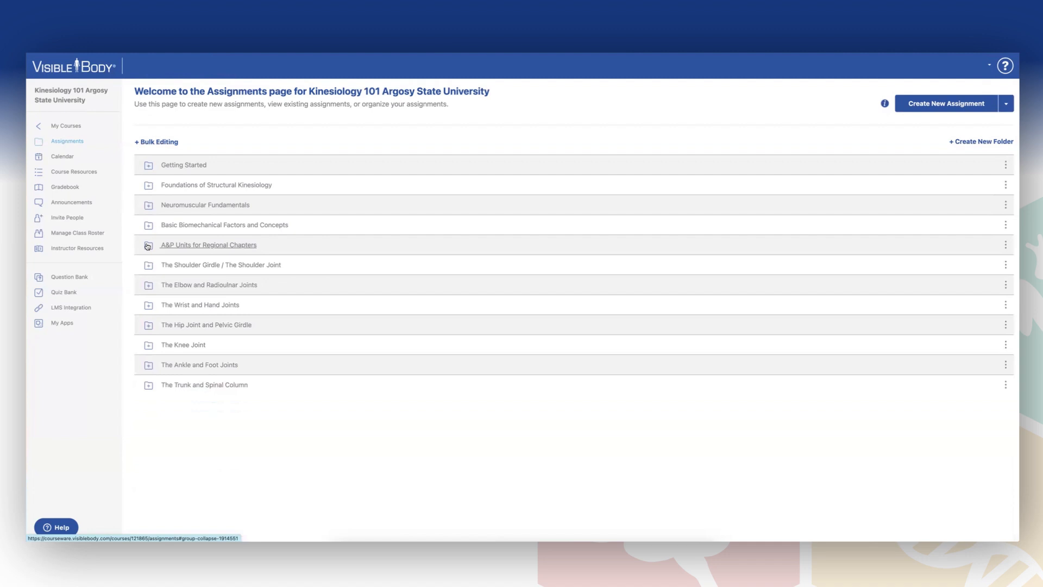